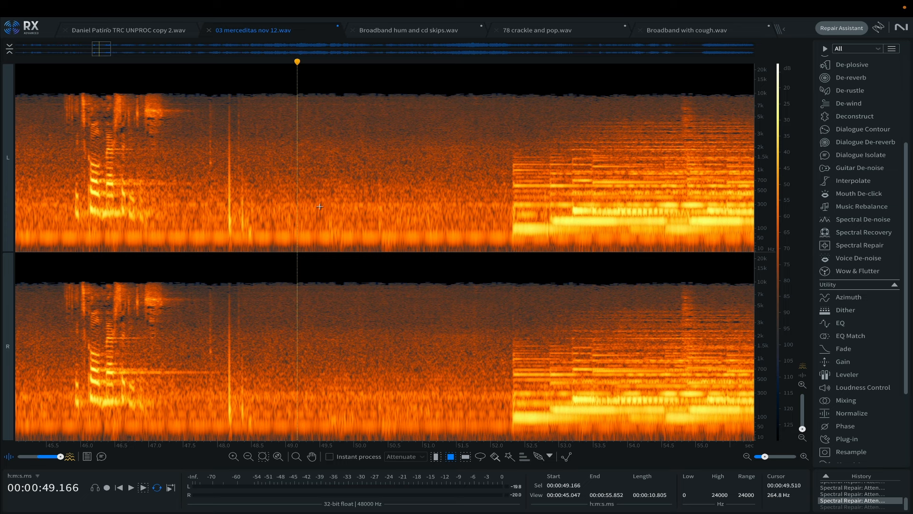
Play the recording from about 49.2 s, through the noise-only gap and into the music, to hear the background noise
{"action": "left_click", "coordinate": [318, 187]}
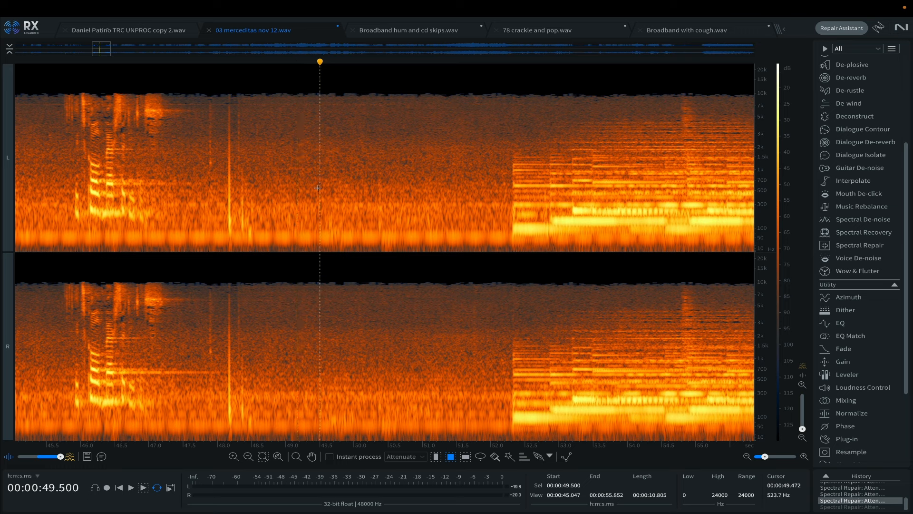
{"action": "left_click", "coordinate": [298, 182]}
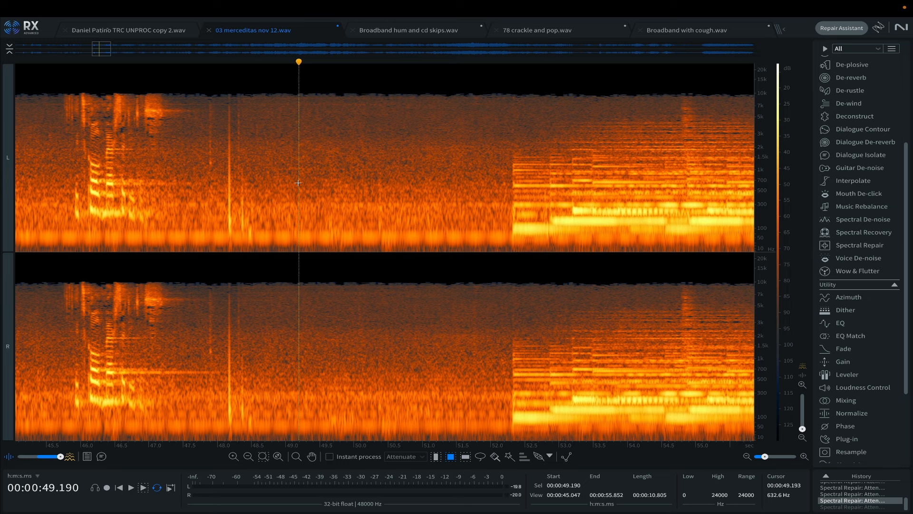
{"action": "key", "text": "space"}
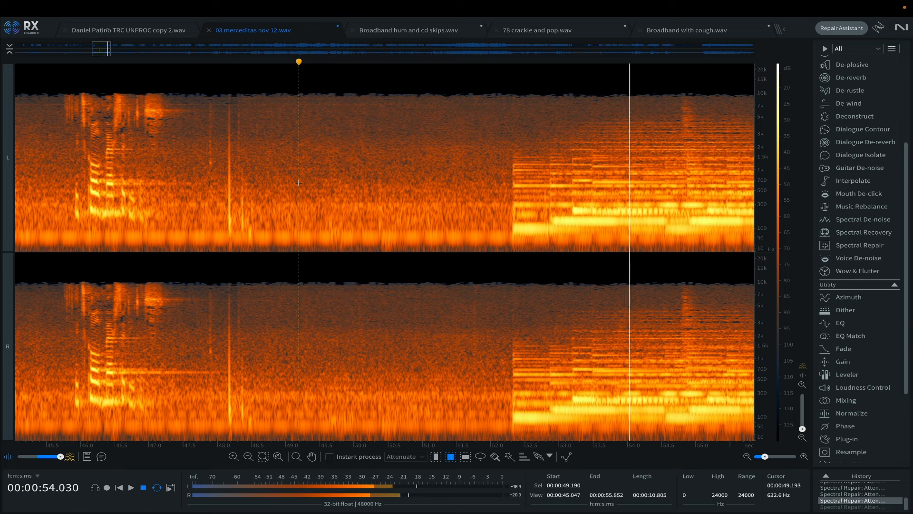
{"action": "key", "text": "space"}
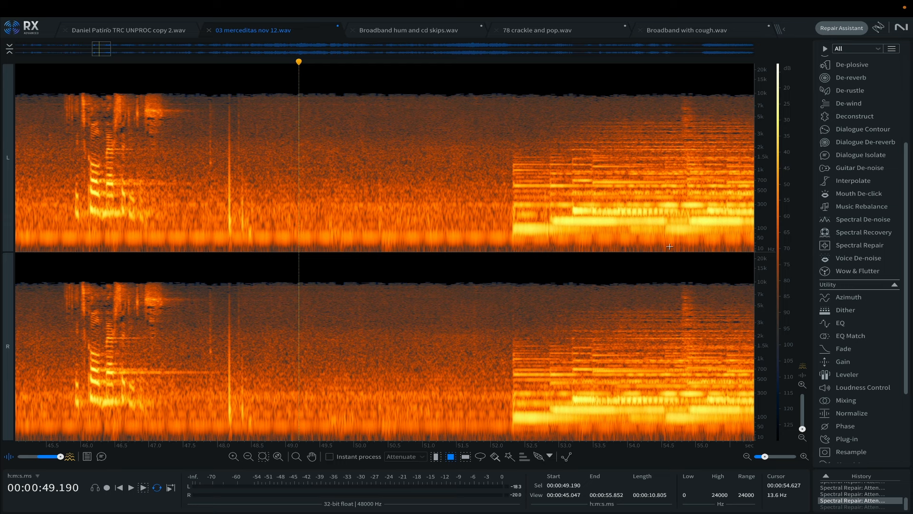
Open Spectral De-noise and learn a noise profile from a noise-only time selection ahead of the music
{"action": "left_click", "coordinate": [853, 221]}
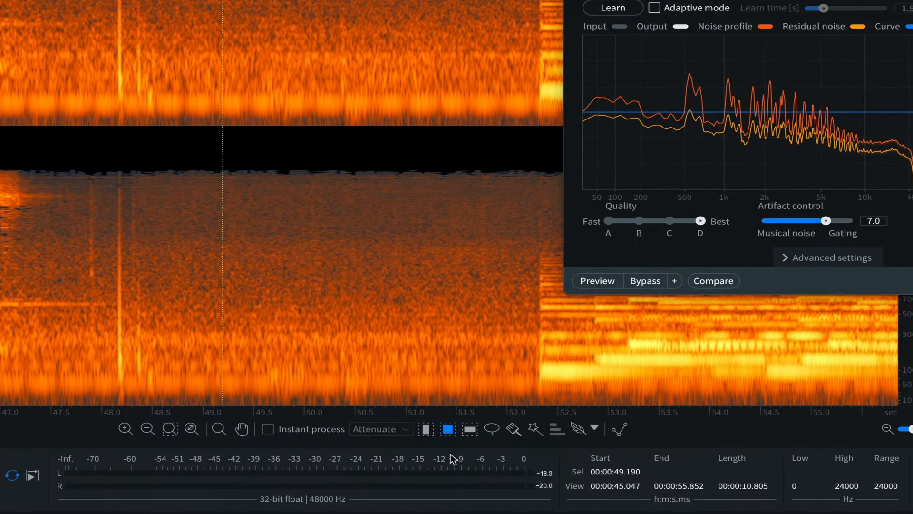
{"action": "left_click", "coordinate": [426, 429]}
{"action": "left_click_drag", "start_coordinate": [383, 38], "coordinate": [450, 34]}
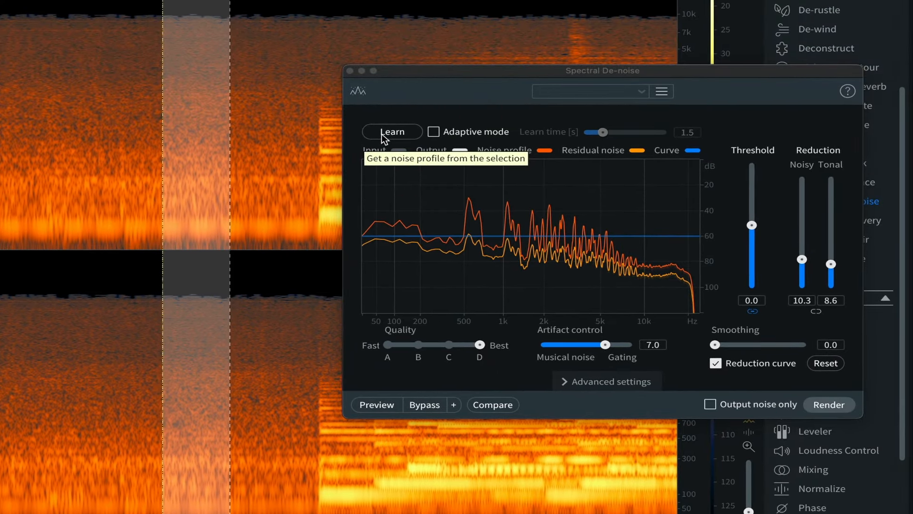
{"action": "left_click", "coordinate": [382, 133]}
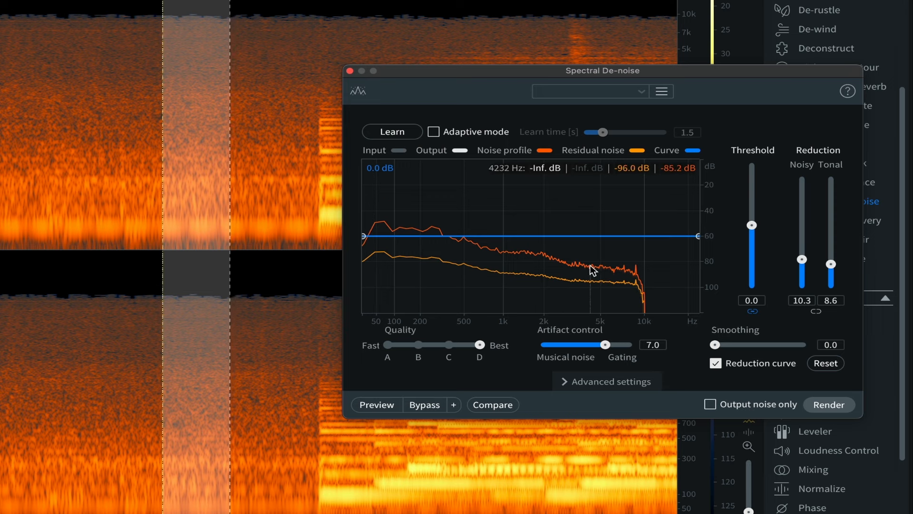
Link the noisy and tonal reduction amounts, lower the joint Reduction to 0.0 and raise it to 12.0
{"action": "left_click", "coordinate": [816, 311]}
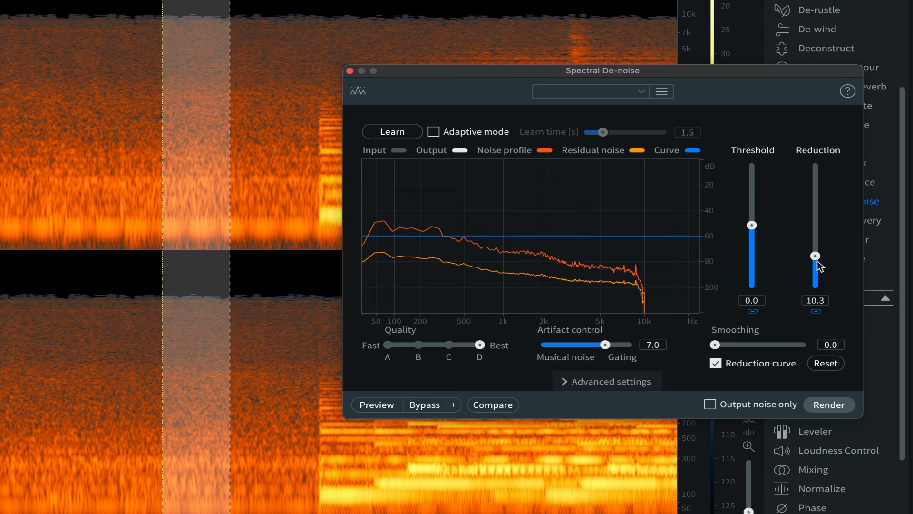
{"action": "left_click_drag", "start_coordinate": [815, 256], "coordinate": [817, 325]}
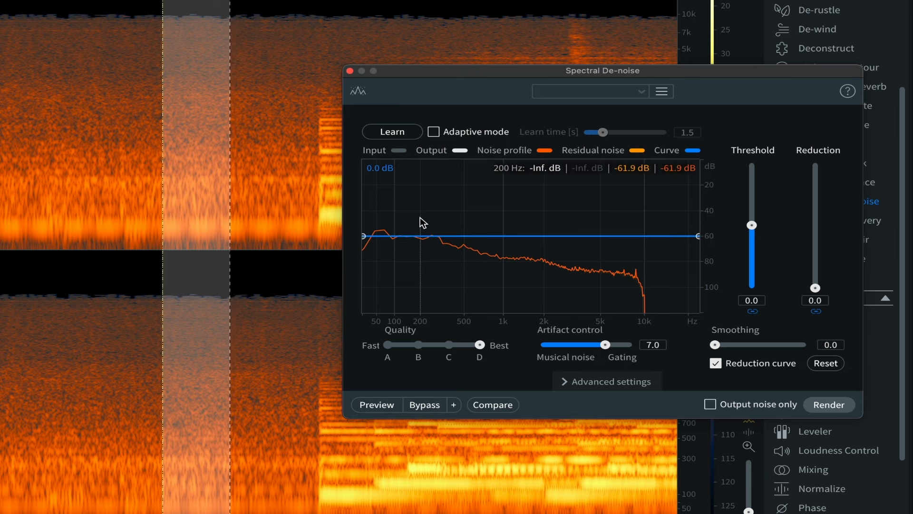
{"action": "left_click_drag", "start_coordinate": [817, 287], "coordinate": [816, 254]}
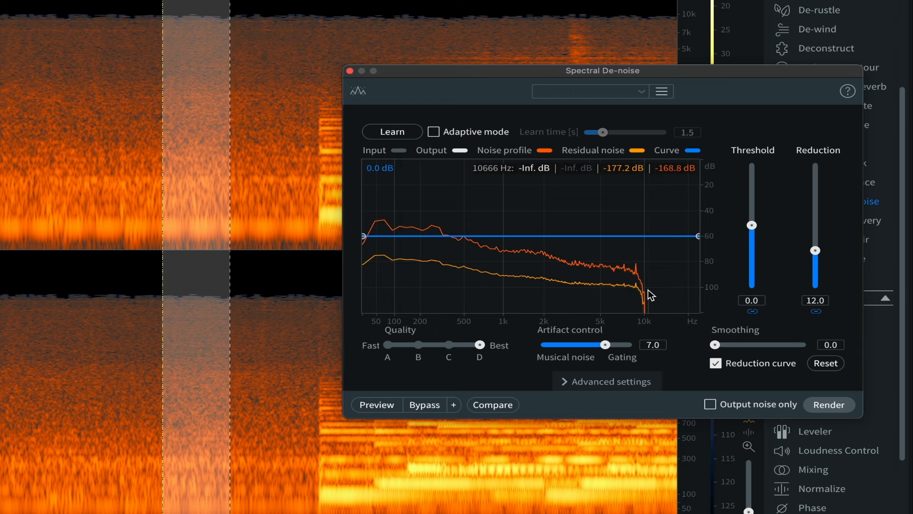
Reset Reduction to 0.0 and preview the de-noising from an earlier point while raising Reduction to 16.0
{"action": "left_click", "coordinate": [59, 178]}
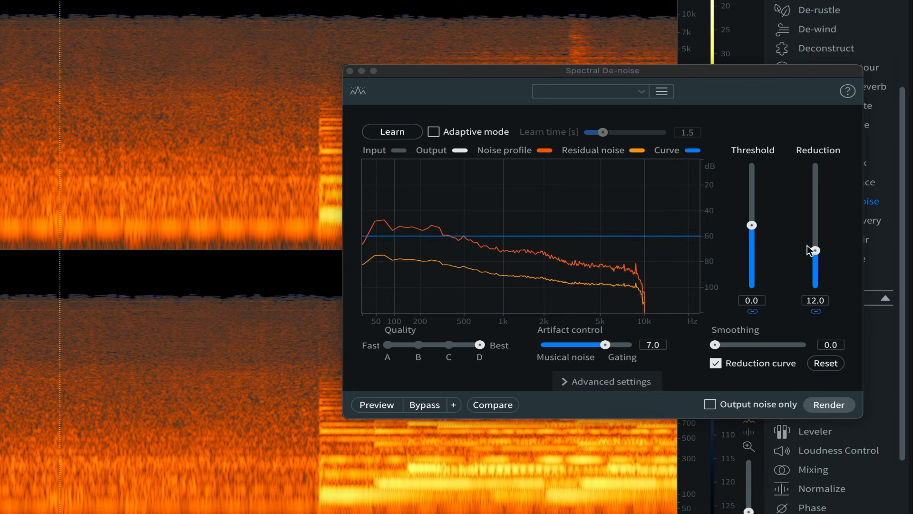
{"action": "left_click_drag", "start_coordinate": [816, 251], "coordinate": [814, 315]}
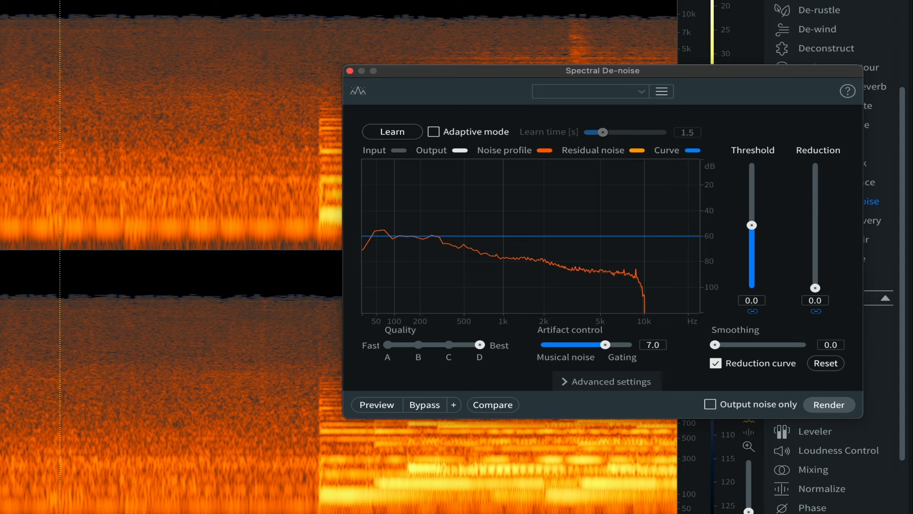
{"action": "left_click", "coordinate": [2, 181]}
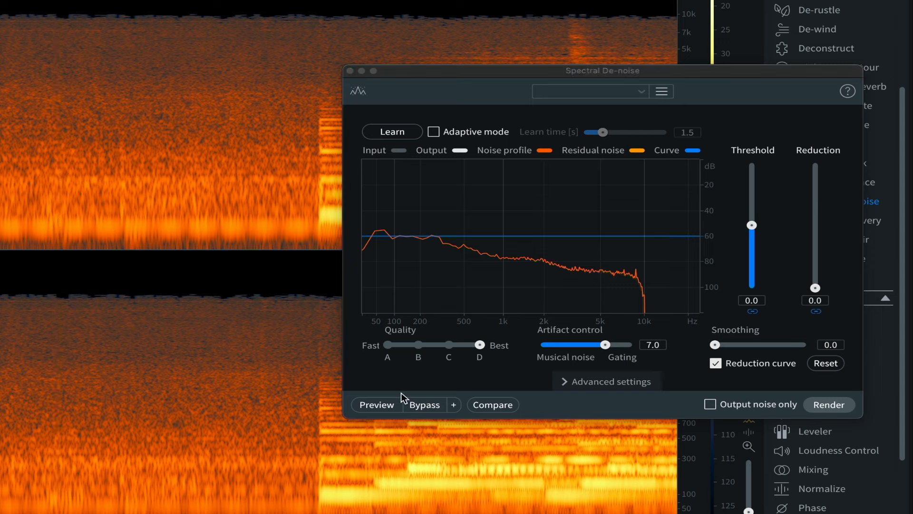
{"action": "left_click", "coordinate": [382, 403]}
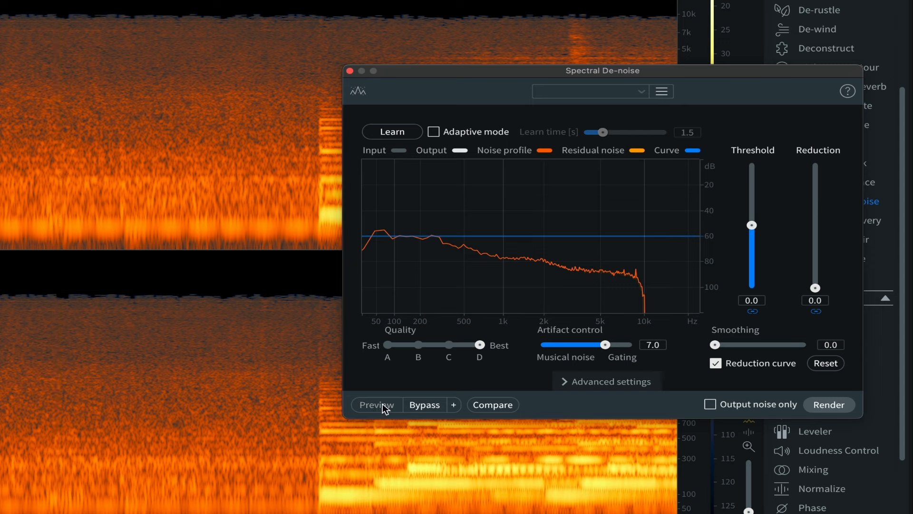
{"action": "left_click_drag", "start_coordinate": [815, 288], "coordinate": [818, 241]}
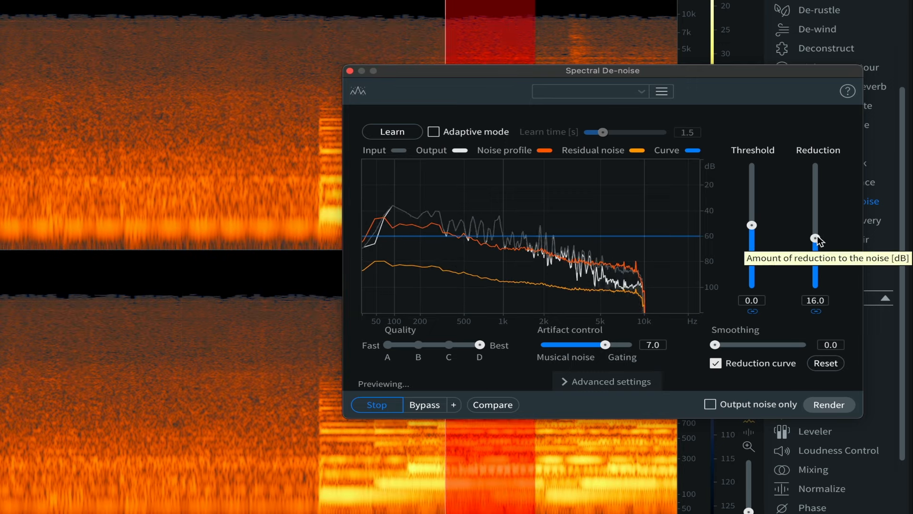
{"action": "key", "text": "space"}
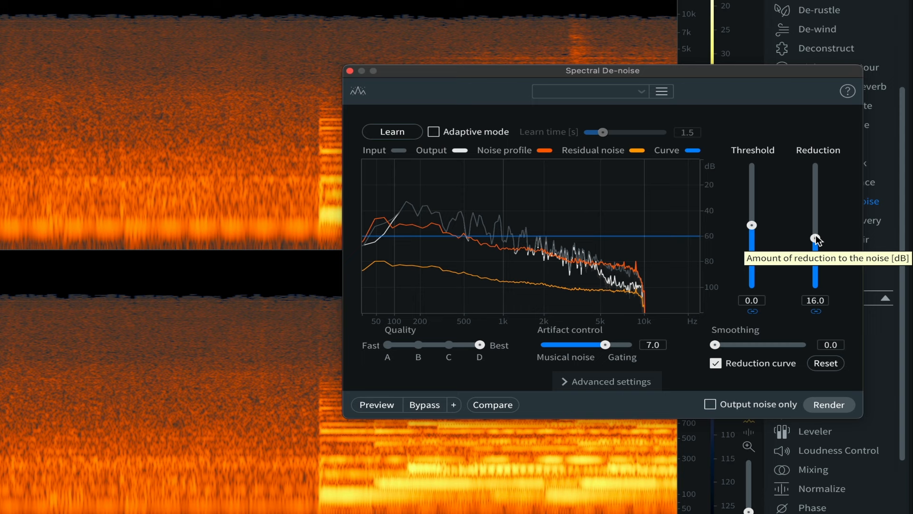
Set Reduction to 18.6, preview from just before another musical entrance, and raise Reduction to 24.9 during playback
{"action": "left_click", "coordinate": [192, 171]}
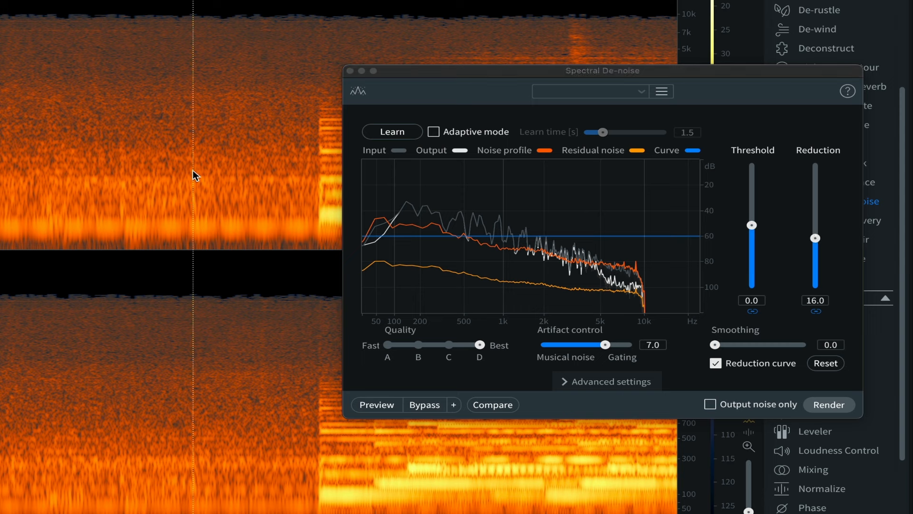
{"action": "left_click", "coordinate": [54, 181]}
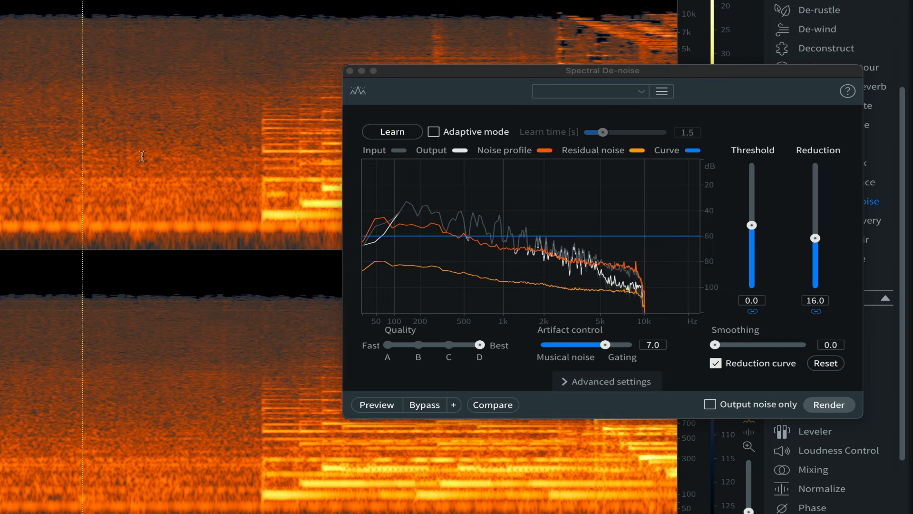
{"action": "left_click", "coordinate": [185, 161]}
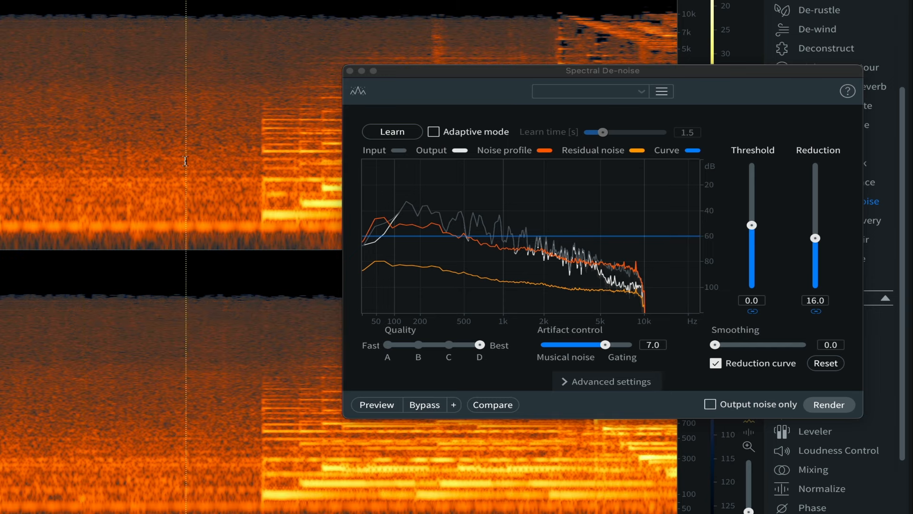
{"action": "left_click", "coordinate": [139, 145]}
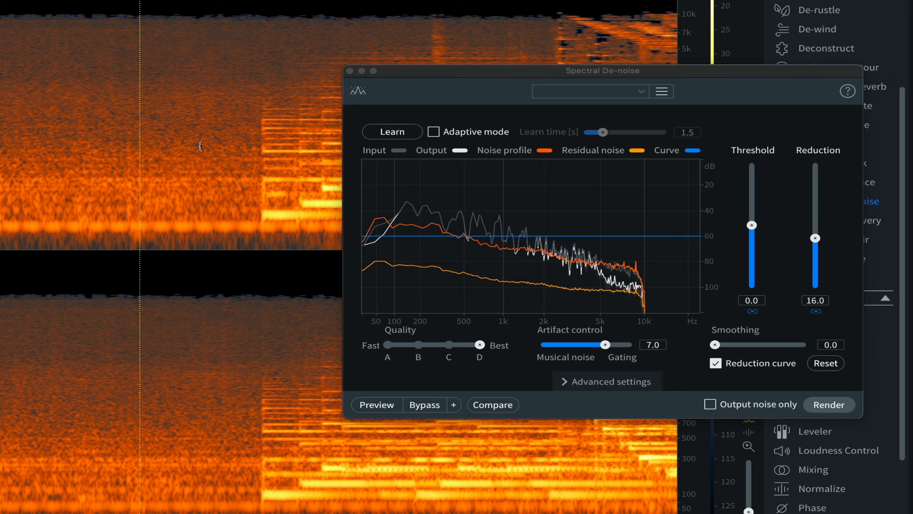
{"action": "left_click", "coordinate": [181, 139]}
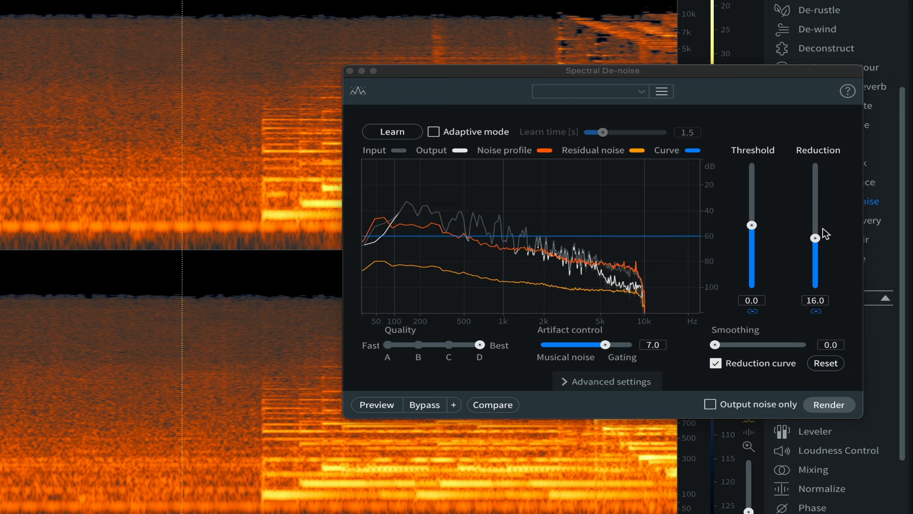
{"action": "mouse_move", "coordinate": [815, 239]}
{"action": "left_mouse_down"}
{"action": "mouse_move", "coordinate": [815, 289]}
{"action": "mouse_move", "coordinate": [817, 230]}
{"action": "left_mouse_up"}
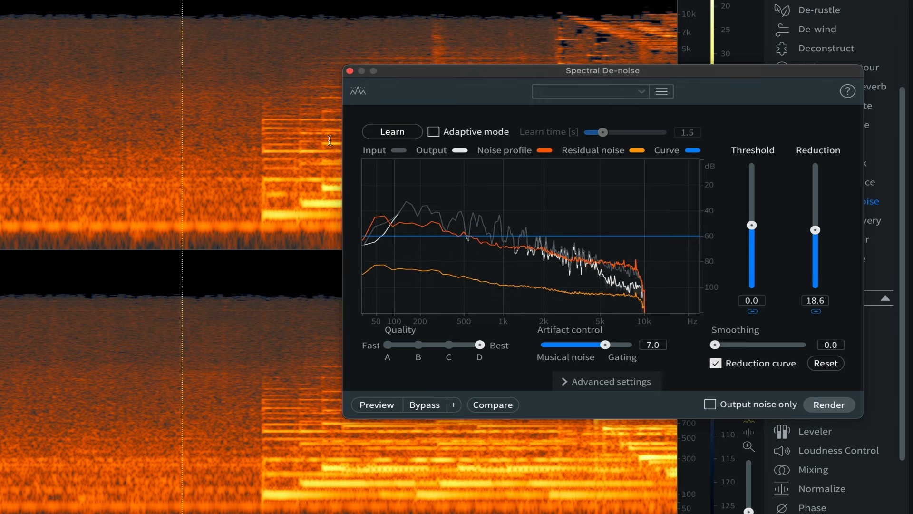
{"action": "left_click", "coordinate": [375, 402]}
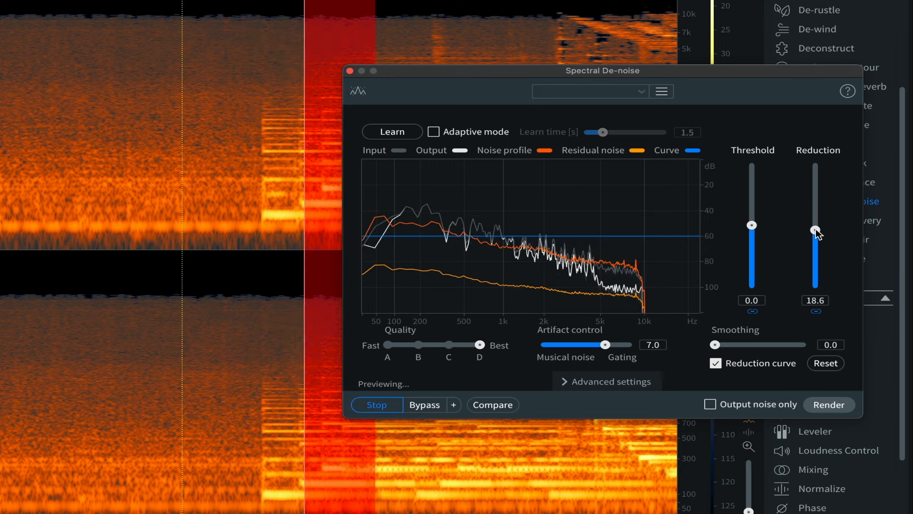
{"action": "left_click_drag", "start_coordinate": [815, 230], "coordinate": [816, 213]}
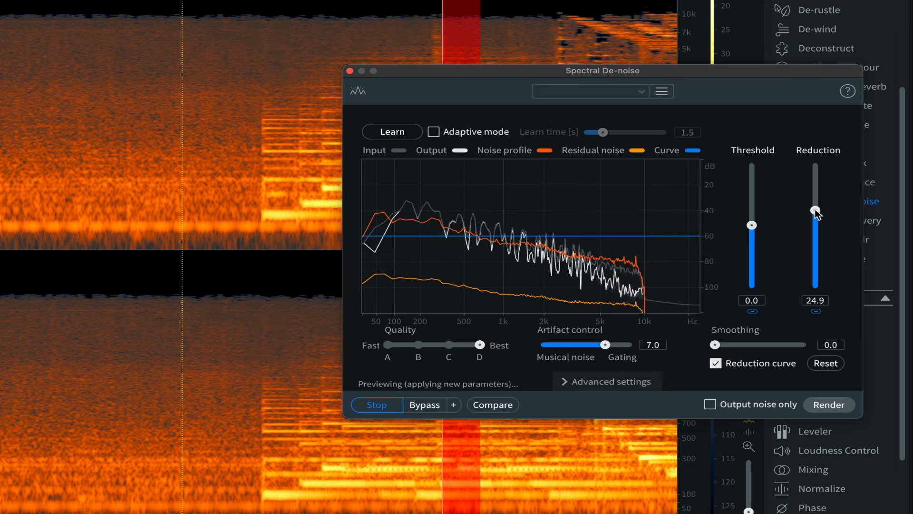
Compare the original and de-noised sound by toggling Bypass during the preview, and stop playback
{"action": "left_click", "coordinate": [425, 405]}
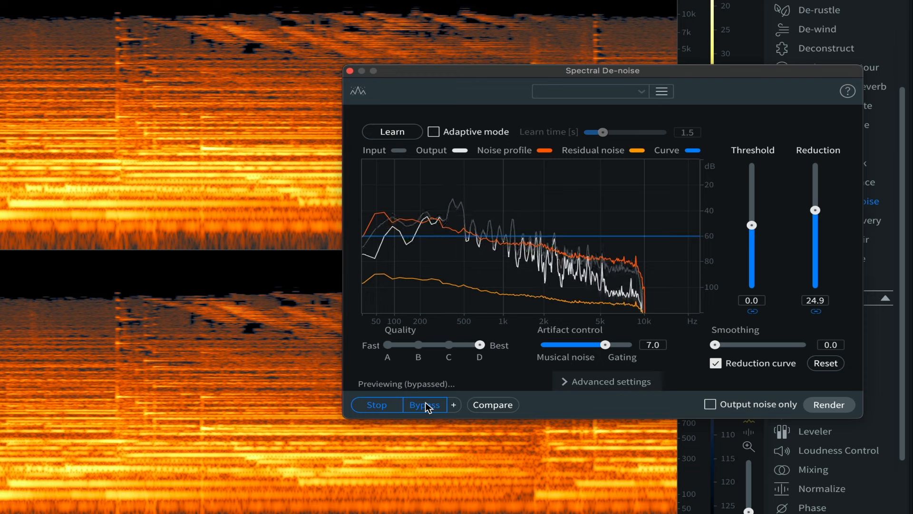
{"action": "left_click", "coordinate": [425, 404]}
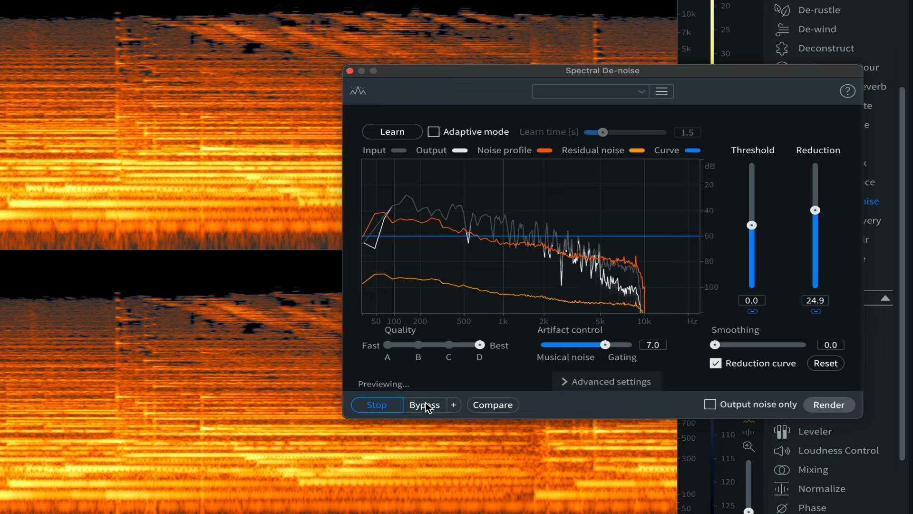
{"action": "left_click", "coordinate": [425, 404]}
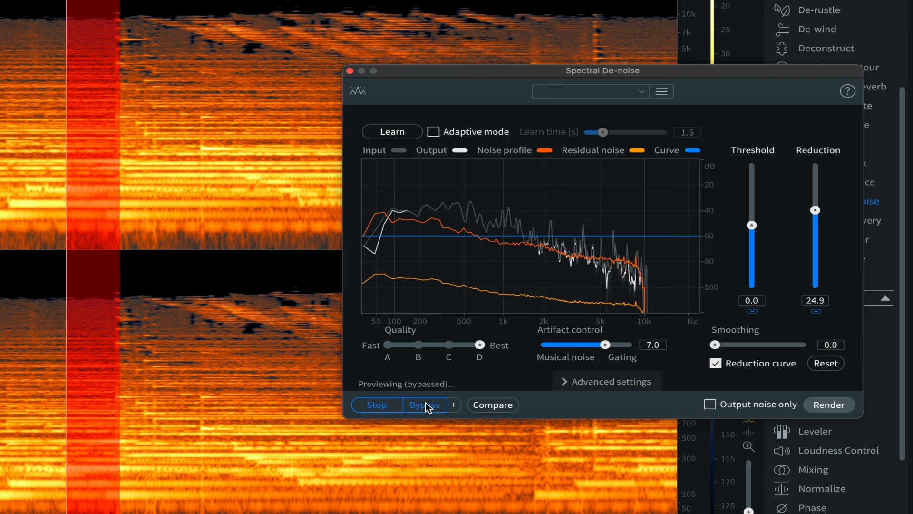
{"action": "left_click", "coordinate": [425, 405]}
{"action": "key", "text": "space"}
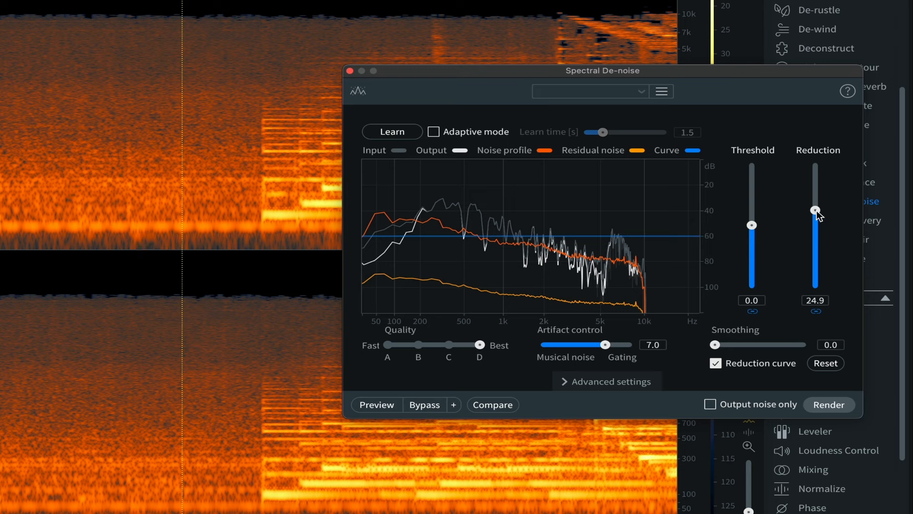
Preview only the removed noise with Output noise only enabled, raising Reduction from 8.3 to 17.0
{"action": "left_click_drag", "start_coordinate": [816, 214], "coordinate": [810, 262]}
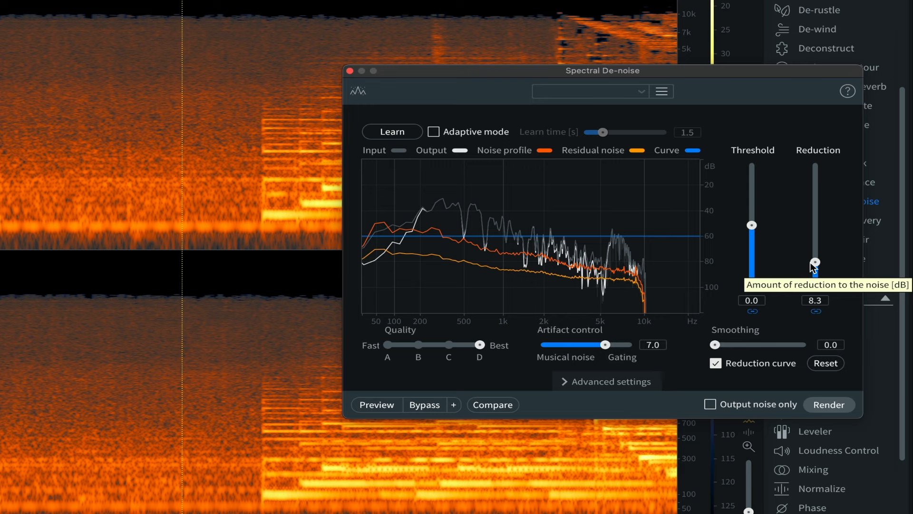
{"action": "left_click", "coordinate": [711, 404]}
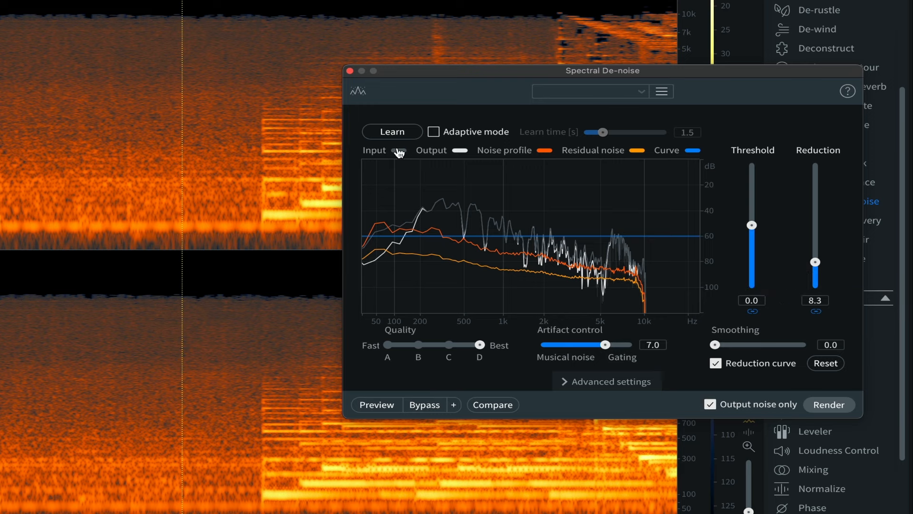
{"action": "left_click", "coordinate": [375, 405]}
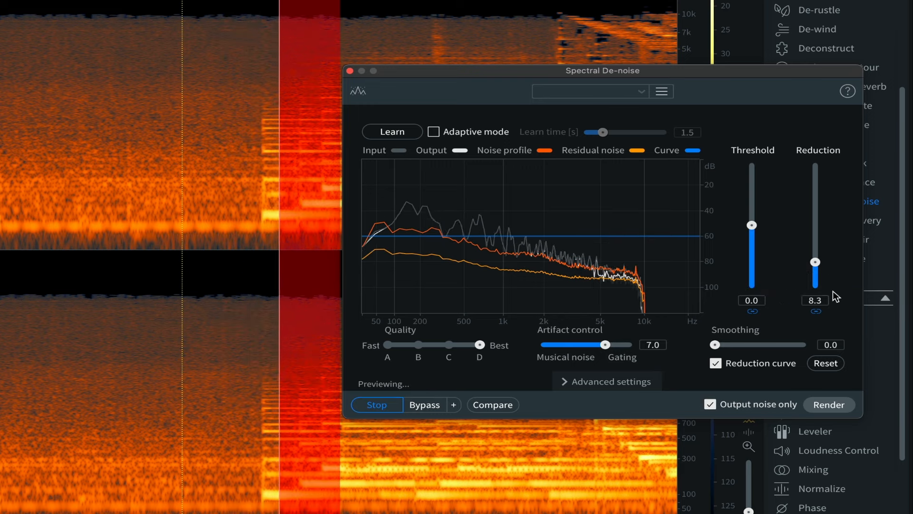
{"action": "left_click_drag", "start_coordinate": [816, 263], "coordinate": [816, 237]}
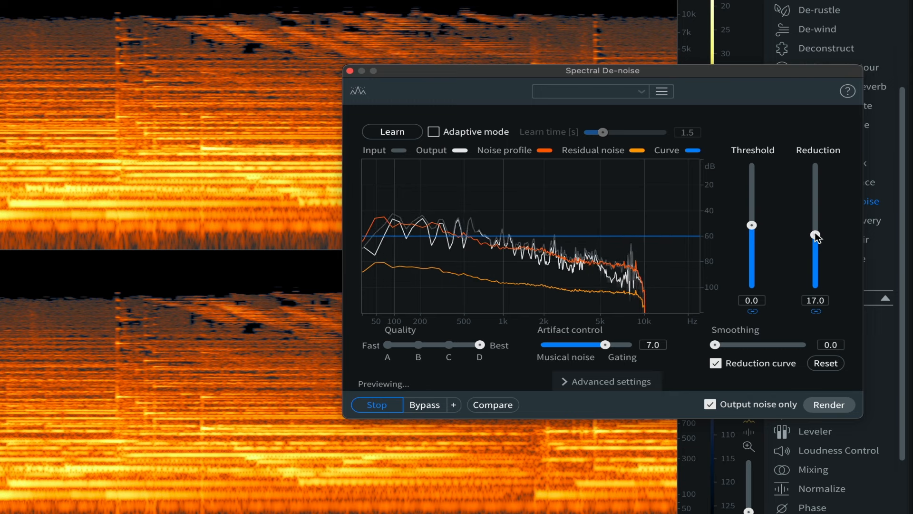
{"action": "key", "text": "space"}
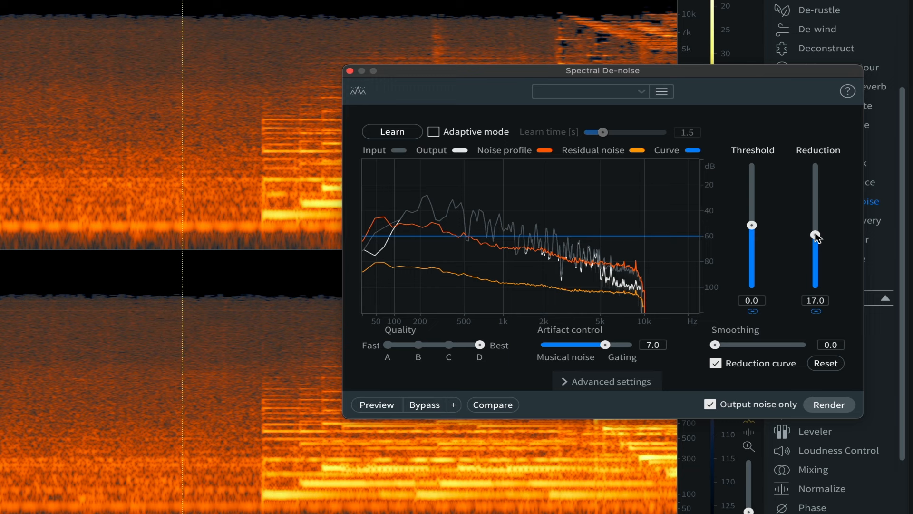
Set Reduction to 6.8 with Output noise only switched off, and disable the reduction curve
{"action": "left_click_drag", "start_coordinate": [815, 235], "coordinate": [814, 267]}
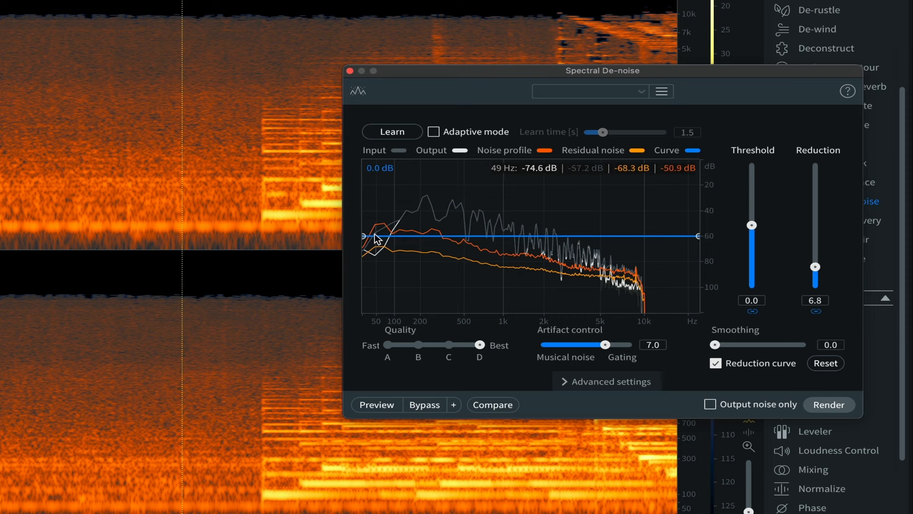
{"action": "left_click", "coordinate": [716, 365]}
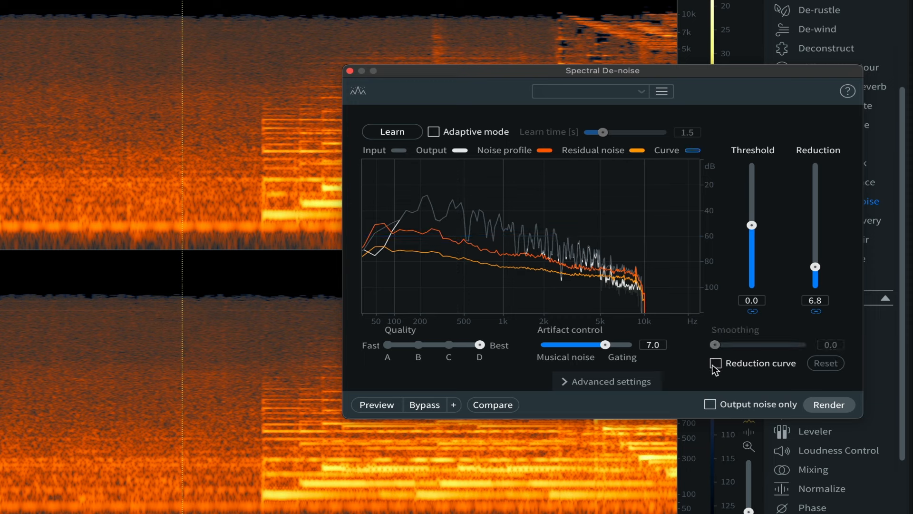
Enable the reduction curve and shape it, dipping about 2.5 dB near 60 Hz, lifting slightly near 1 kHz and more around 4 kHz
{"action": "left_click", "coordinate": [719, 365]}
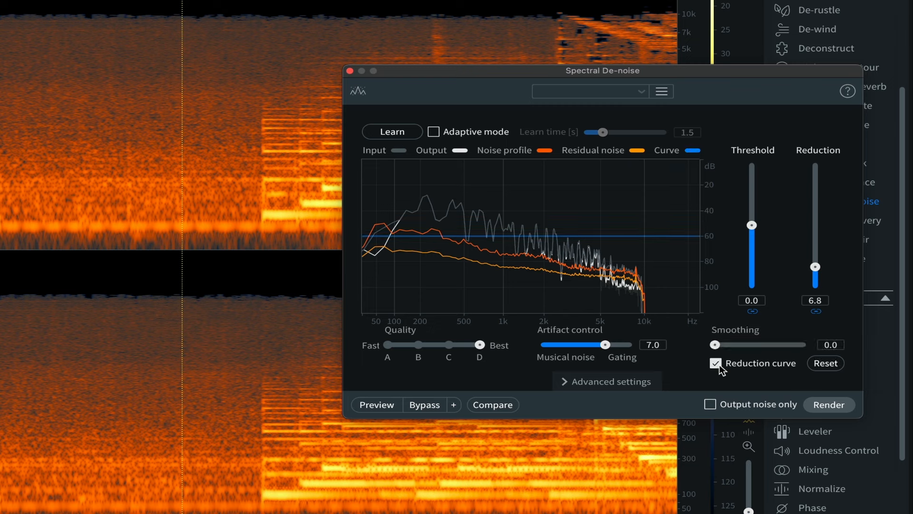
{"action": "left_click", "coordinate": [400, 236]}
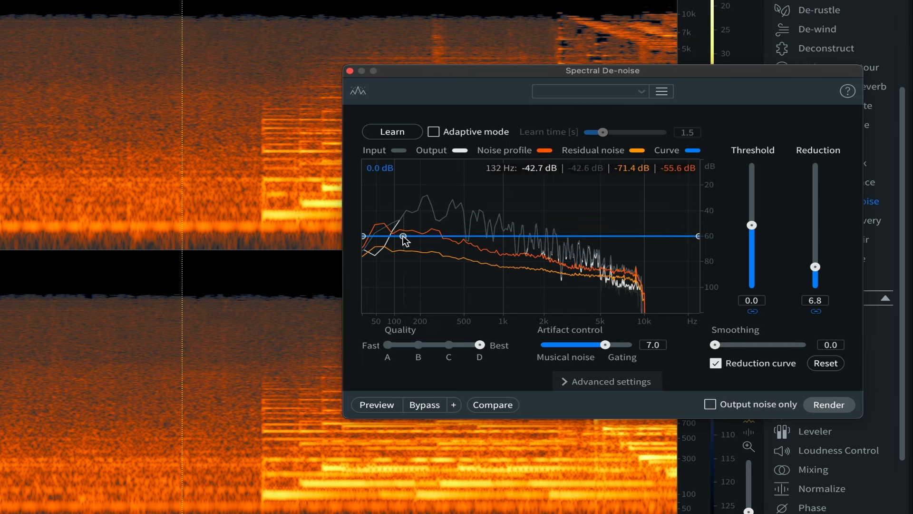
{"action": "left_click_drag", "start_coordinate": [385, 237], "coordinate": [381, 245]}
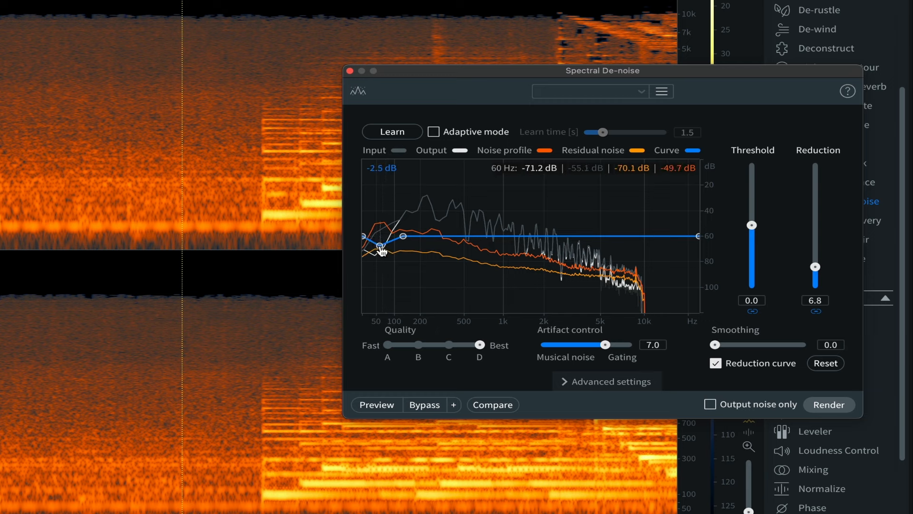
{"action": "left_click", "coordinate": [507, 236]}
{"action": "left_click_drag", "start_coordinate": [506, 235], "coordinate": [506, 233]}
{"action": "left_click_drag", "start_coordinate": [568, 236], "coordinate": [592, 218]}
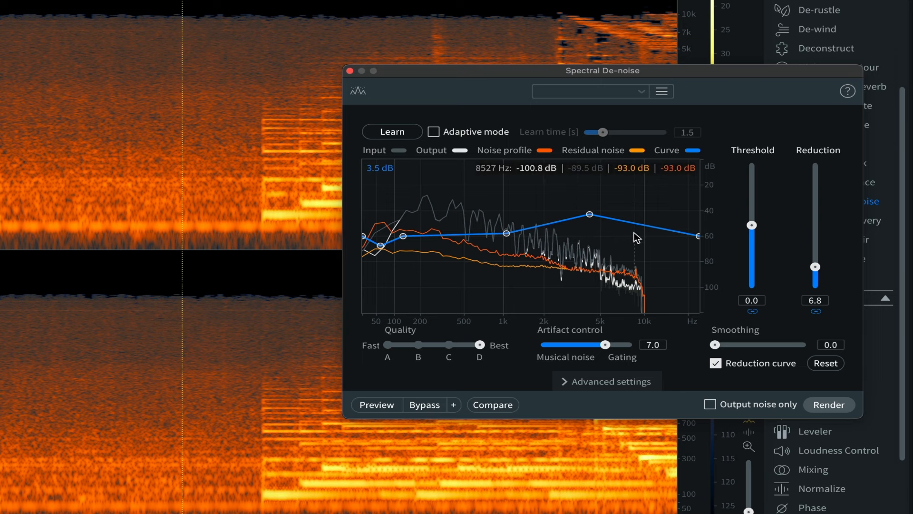
Set Reduction to 9.8 and reset the reduction curve to flat, closing Spectral De-noise
{"action": "left_click_drag", "start_coordinate": [816, 270], "coordinate": [817, 261]}
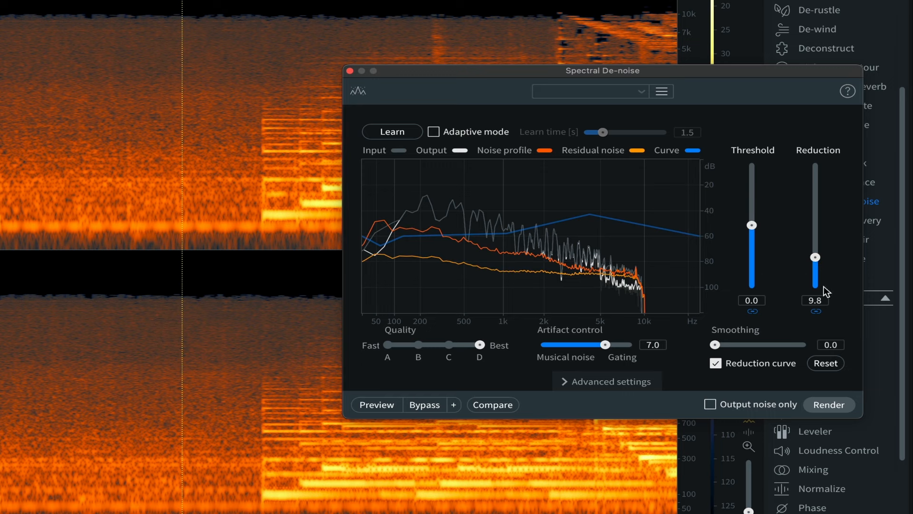
{"action": "left_click", "coordinate": [825, 366]}
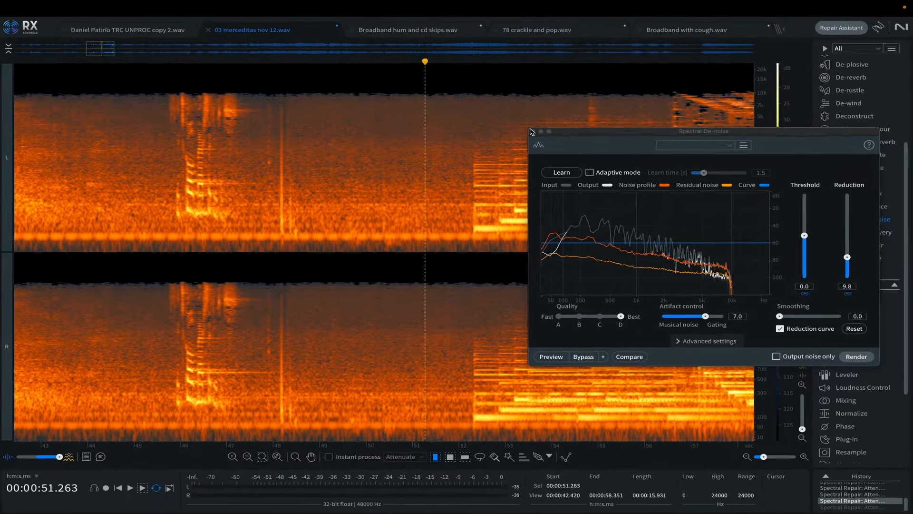
{"action": "left_click", "coordinate": [532, 132]}
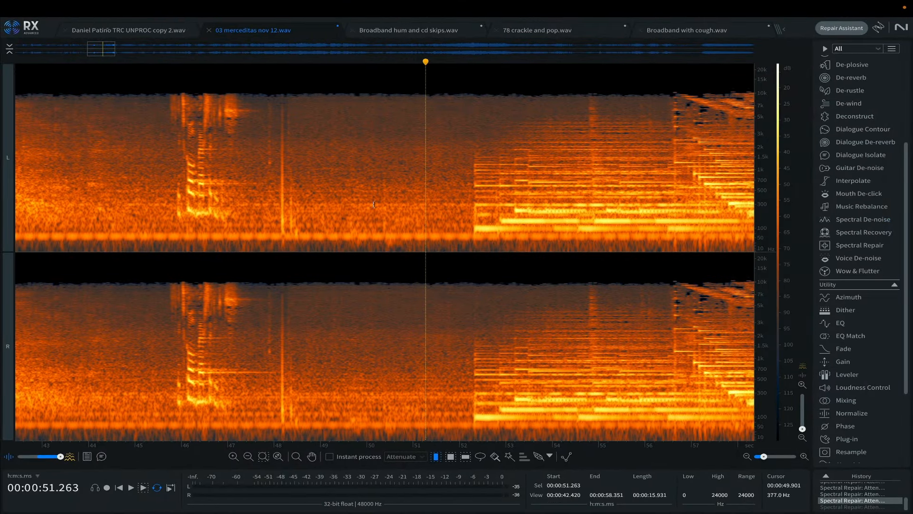
Make frequency selections across the whole file, one from about 323 to 2349 Hz and another from about 12 to 100 Hz
{"action": "scroll", "coordinate": [405, 218], "scroll_direction": "up", "scroll_amount": 1}
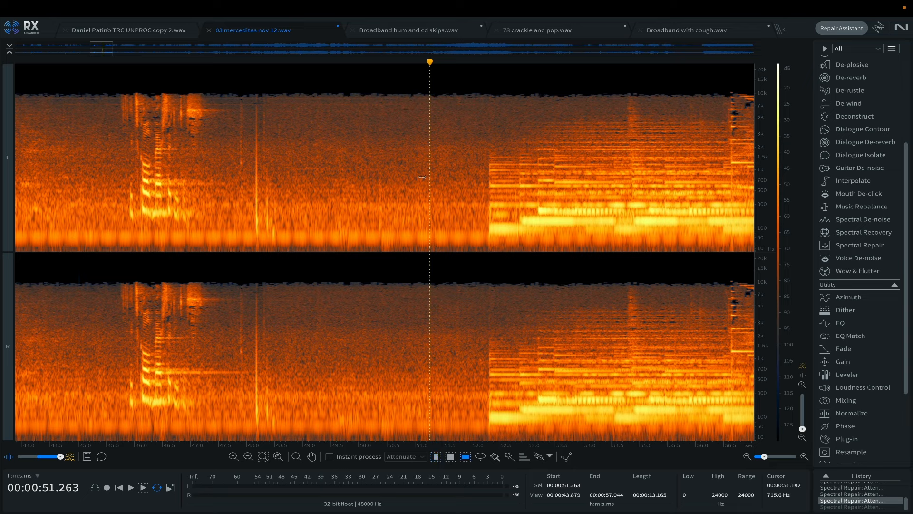
{"action": "left_click_drag", "start_coordinate": [401, 200], "coordinate": [411, 153]}
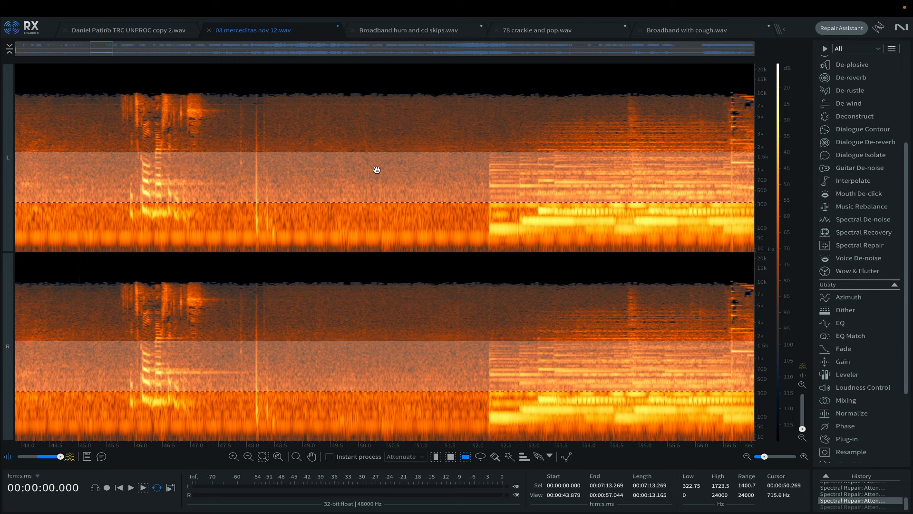
{"action": "left_click_drag", "start_coordinate": [376, 152], "coordinate": [375, 142]}
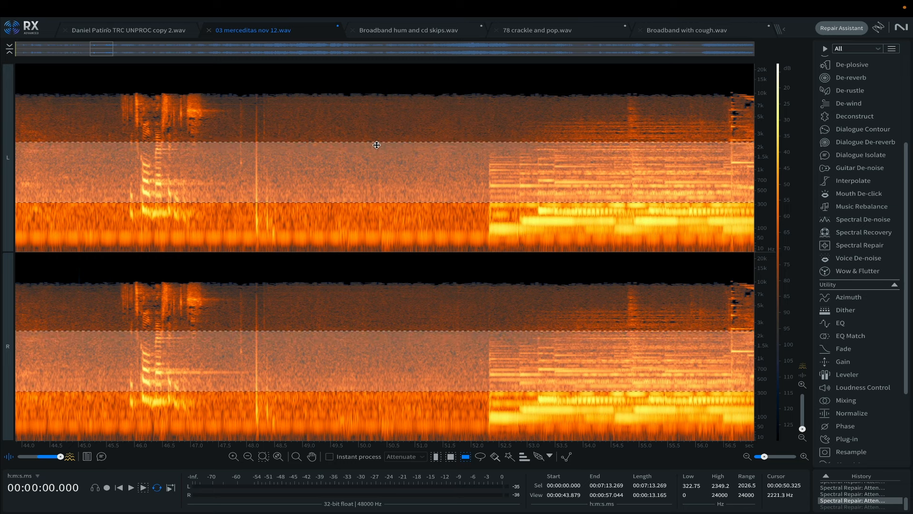
{"action": "left_click_drag", "start_coordinate": [360, 226], "coordinate": [363, 248]}
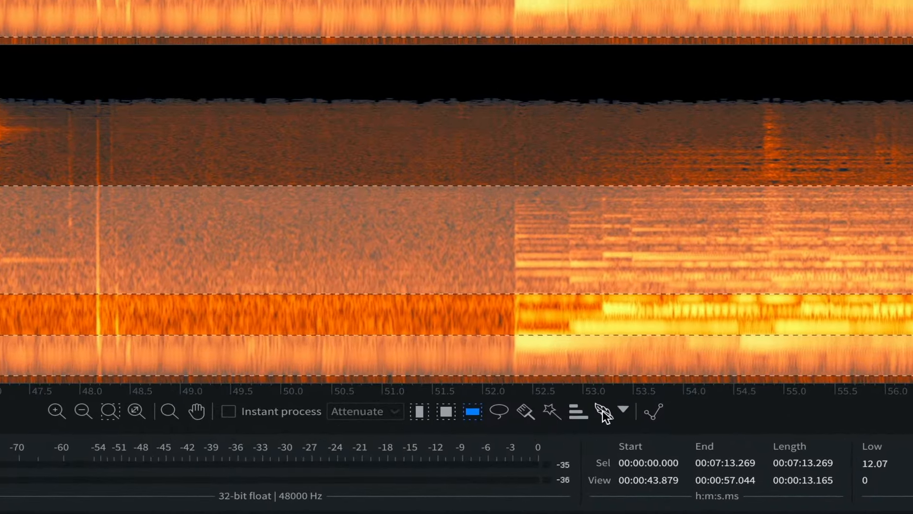
Feather the selection edges with a time of 251 ms and a frequency of 0.45 octaves, and clear the selection
{"action": "left_click", "coordinate": [624, 409]}
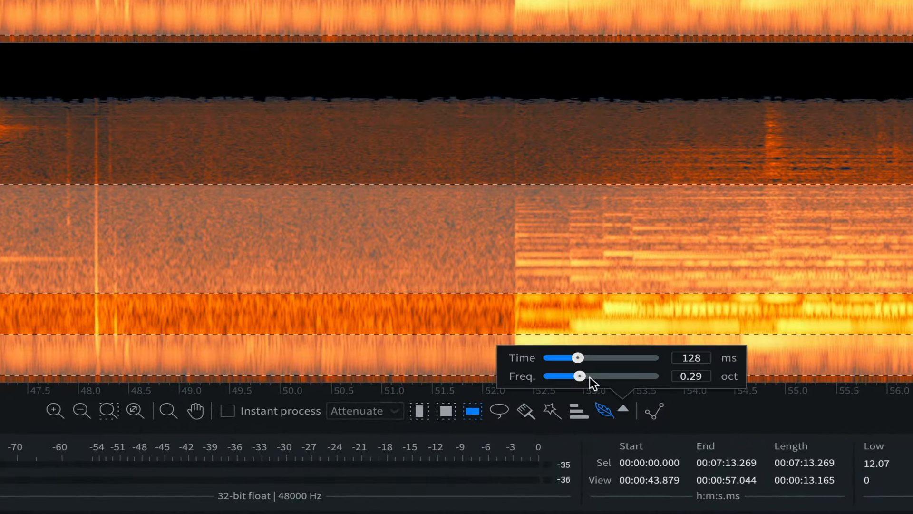
{"action": "left_click_drag", "start_coordinate": [582, 376], "coordinate": [558, 391]}
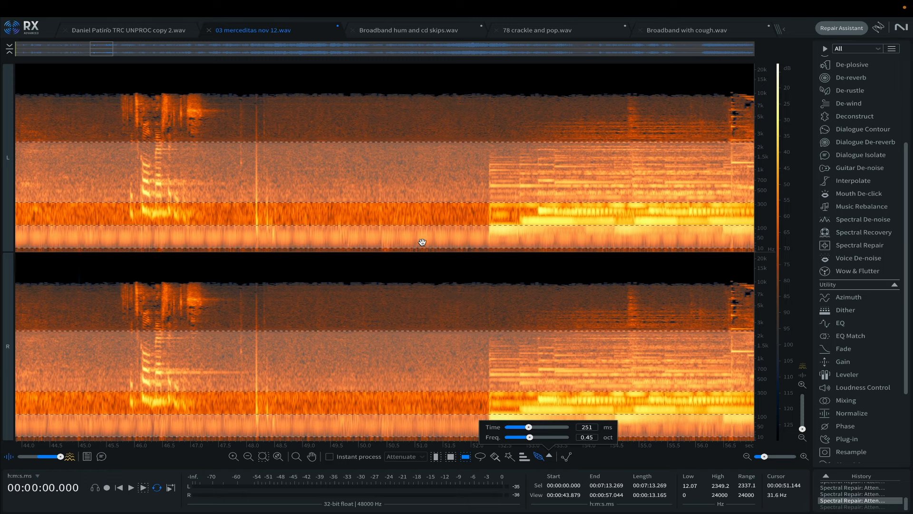
{"action": "left_click", "coordinate": [404, 214]}
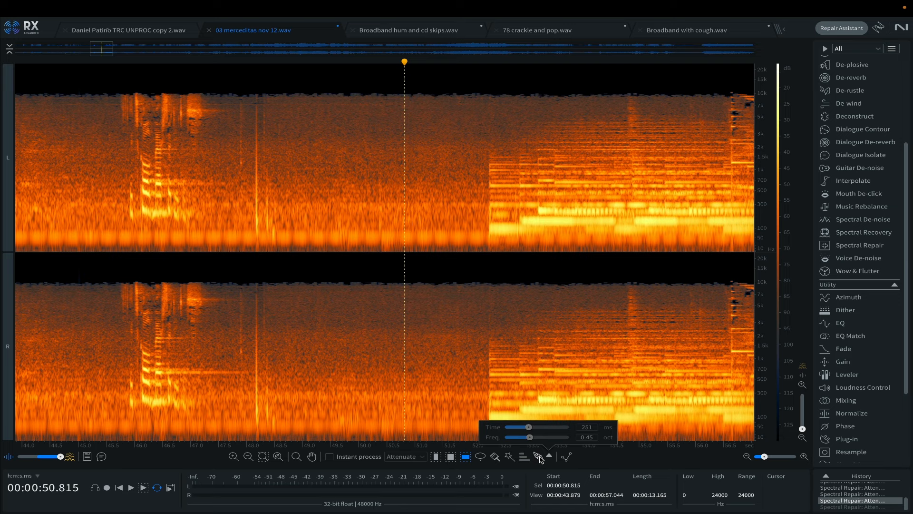
{"action": "left_click", "coordinate": [456, 235]}
{"action": "scroll", "coordinate": [456, 235], "scroll_direction": "down", "scroll_amount": 1}
{"action": "scroll", "coordinate": [457, 235], "scroll_direction": "down", "scroll_amount": 1}
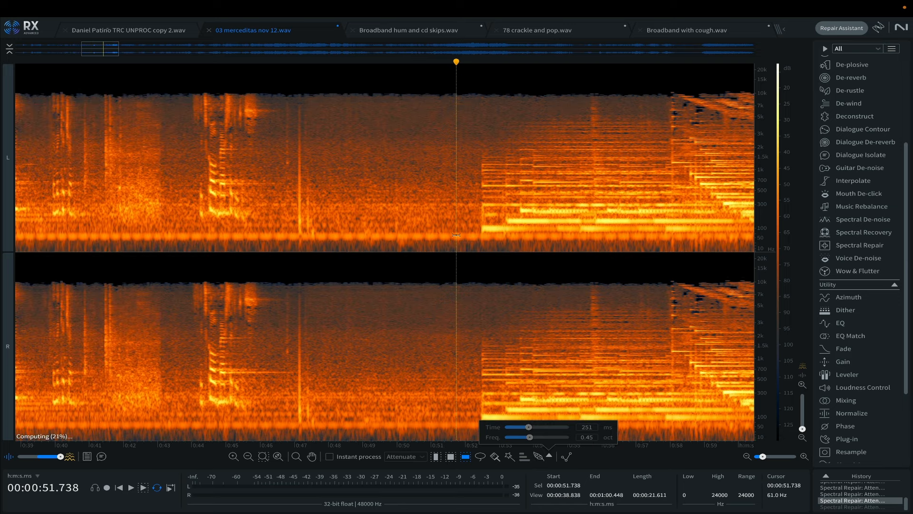
{"action": "scroll", "coordinate": [456, 235], "scroll_direction": "down", "scroll_amount": 1}
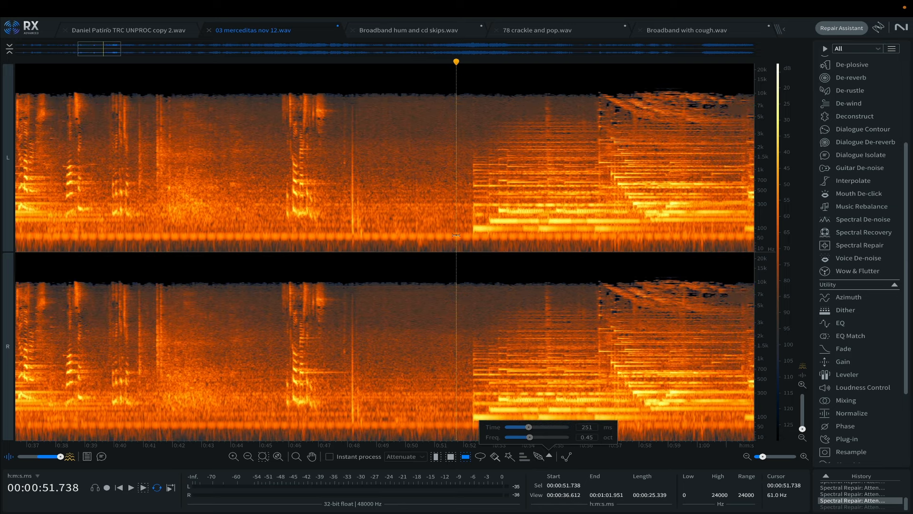
{"action": "left_click", "coordinate": [475, 202]}
{"action": "scroll", "coordinate": [474, 201], "scroll_direction": "up", "scroll_amount": 3}
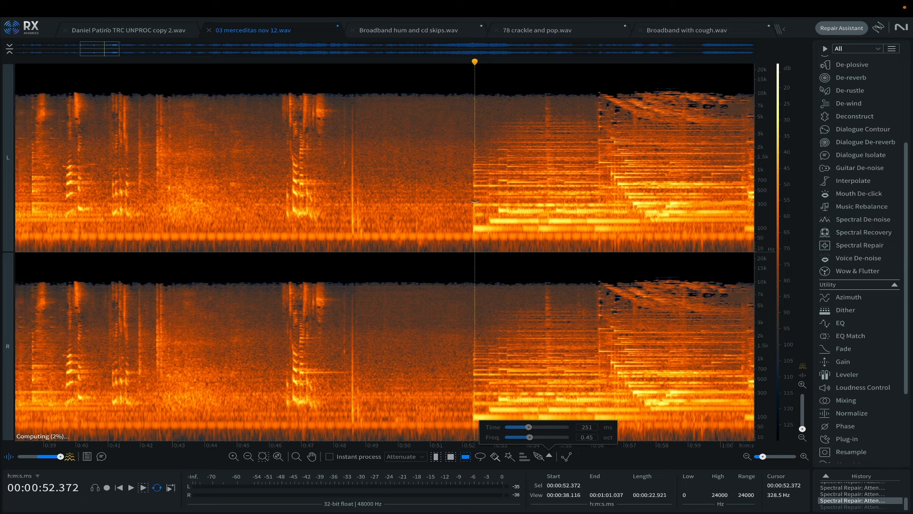
{"action": "scroll", "coordinate": [475, 202], "scroll_direction": "up", "scroll_amount": 1}
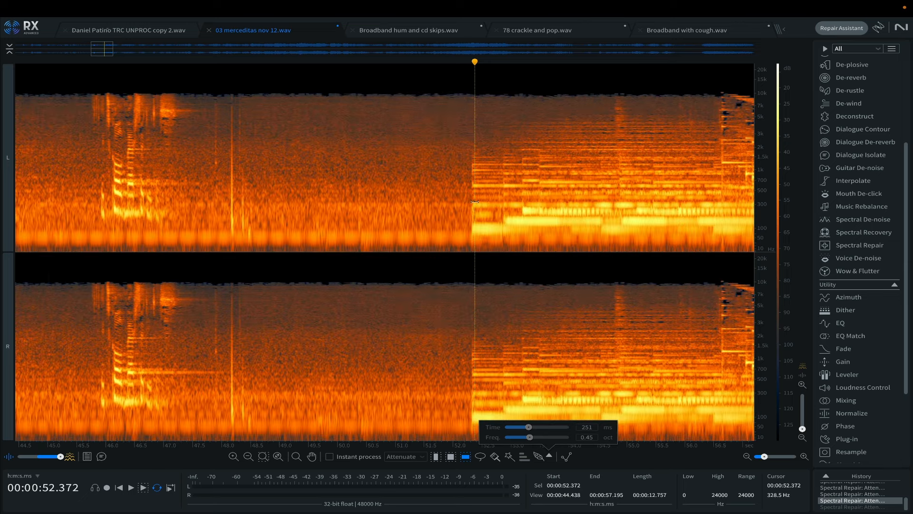
{"action": "scroll", "coordinate": [475, 201], "scroll_direction": "down", "scroll_amount": 1}
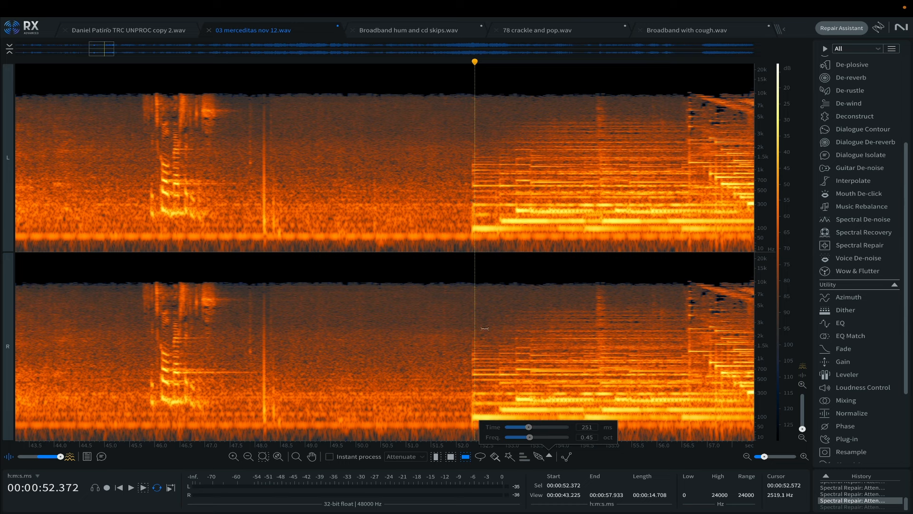
{"action": "key", "text": "r"}
{"action": "left_click", "coordinate": [461, 115]}
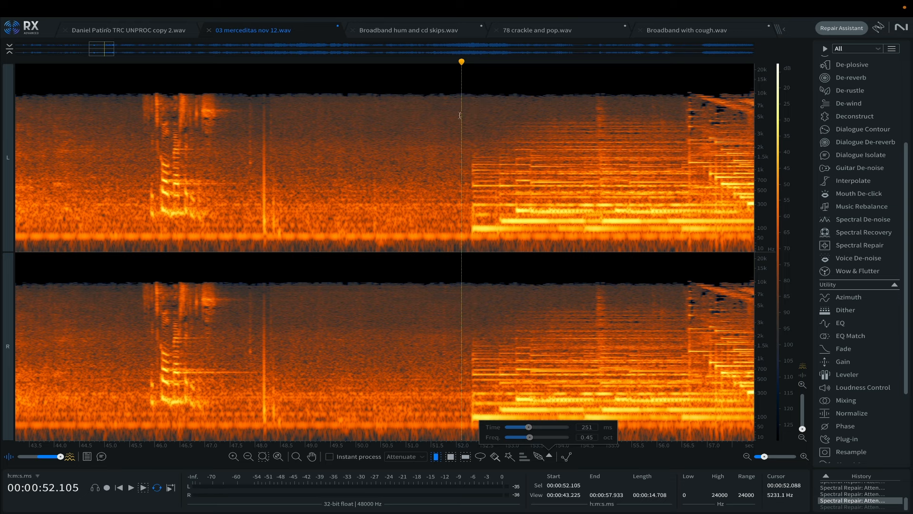
Select several separate time-frequency patches of noise around and between the notes, spanning about 51.7 to 54.3 s and up to 8.8 kHz
{"action": "left_click", "coordinate": [450, 456]}
{"action": "left_click_drag", "start_coordinate": [481, 97], "coordinate": [500, 152]}
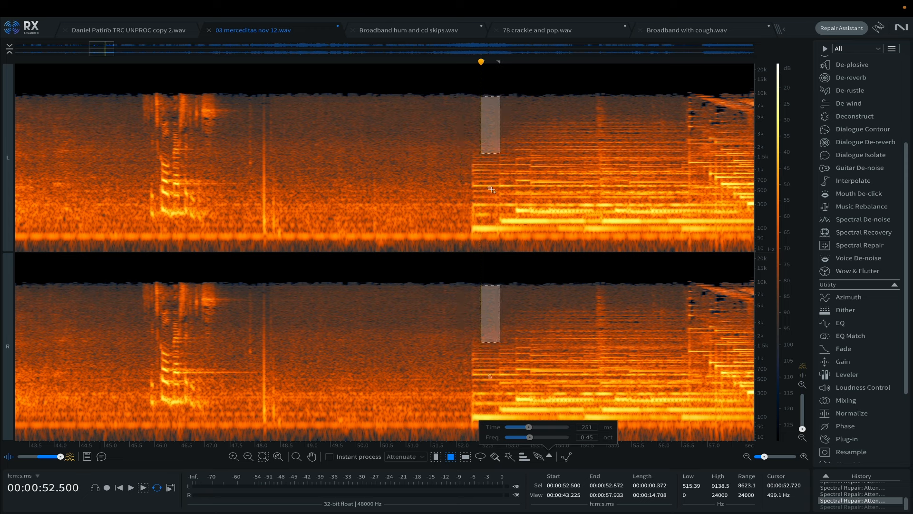
{"action": "left_click_drag", "start_coordinate": [478, 198], "coordinate": [490, 210]}
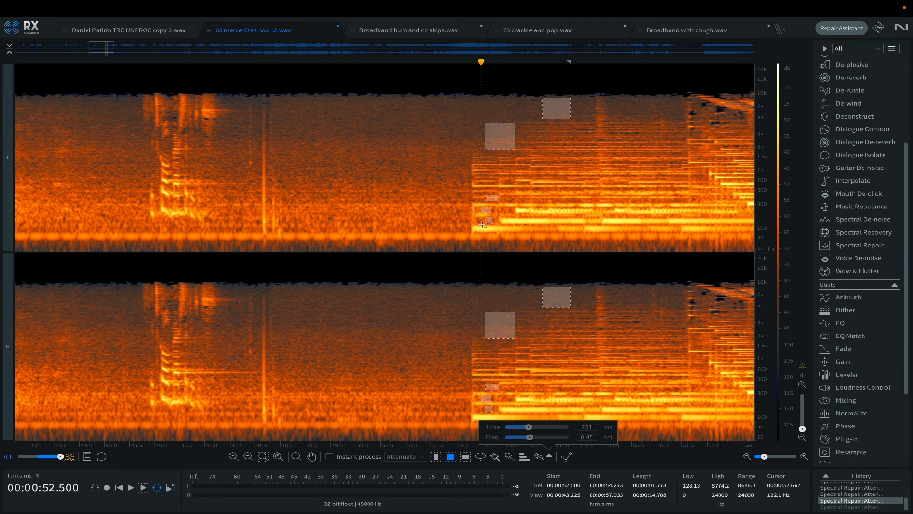
{"action": "left_click_drag", "start_coordinate": [443, 230], "coordinate": [463, 251]}
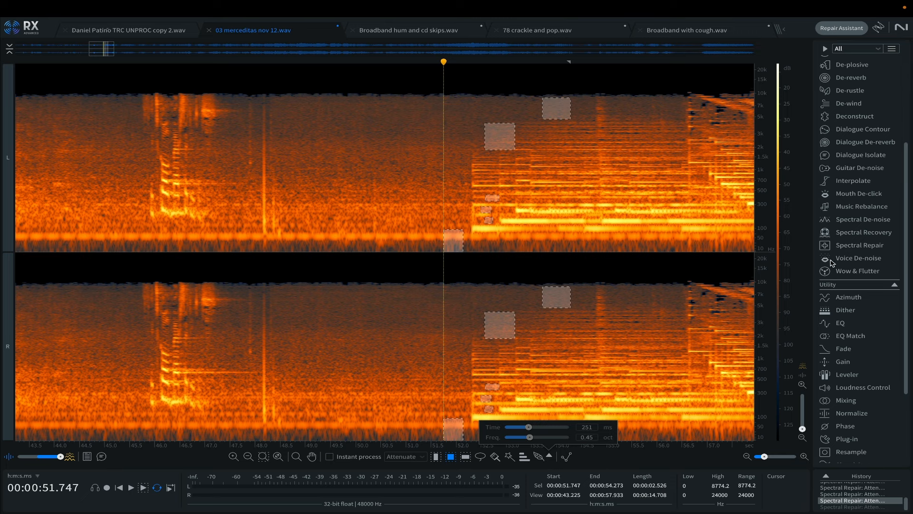
Learn the Spectral De-noise noise profile from the selected patches and let it complete the uncaptured frequencies
{"action": "left_click", "coordinate": [859, 223]}
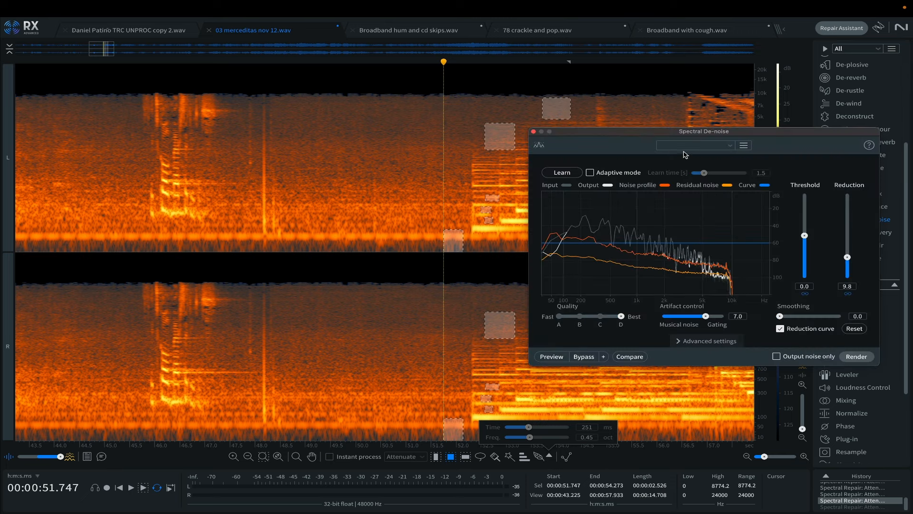
{"action": "left_click", "coordinate": [562, 173]}
{"action": "left_click_drag", "start_coordinate": [598, 135], "coordinate": [678, 151]}
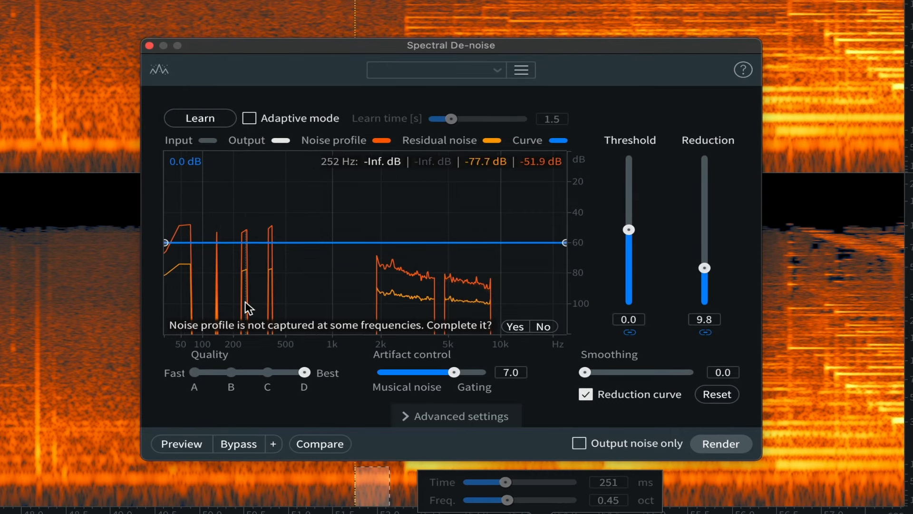
{"action": "left_click", "coordinate": [516, 329]}
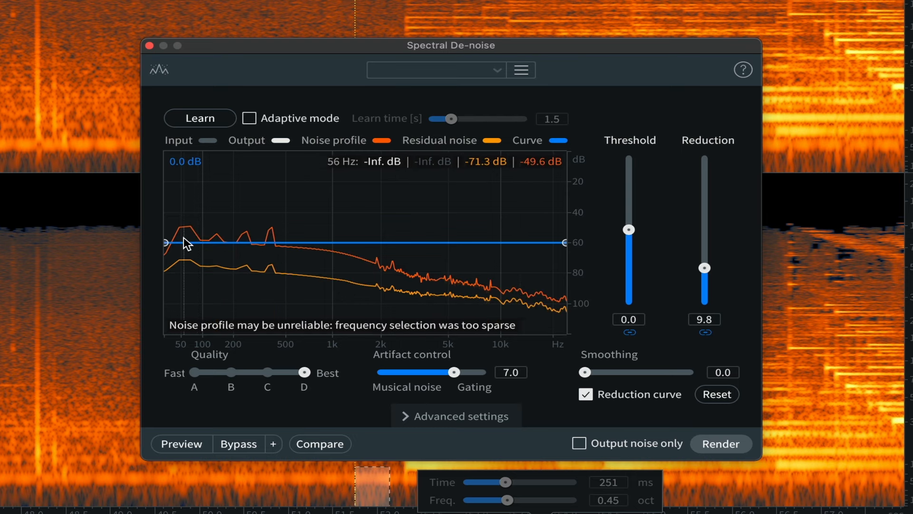